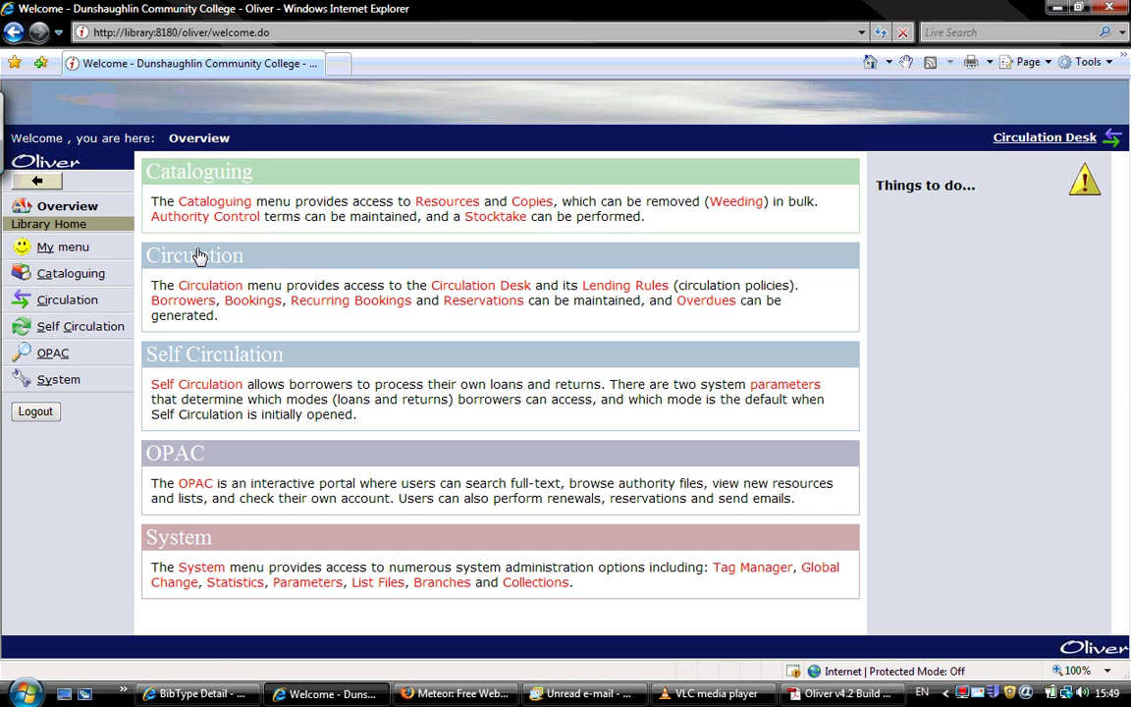
Step: Go from the Overview page to the Cataloguing section
click(75, 282)
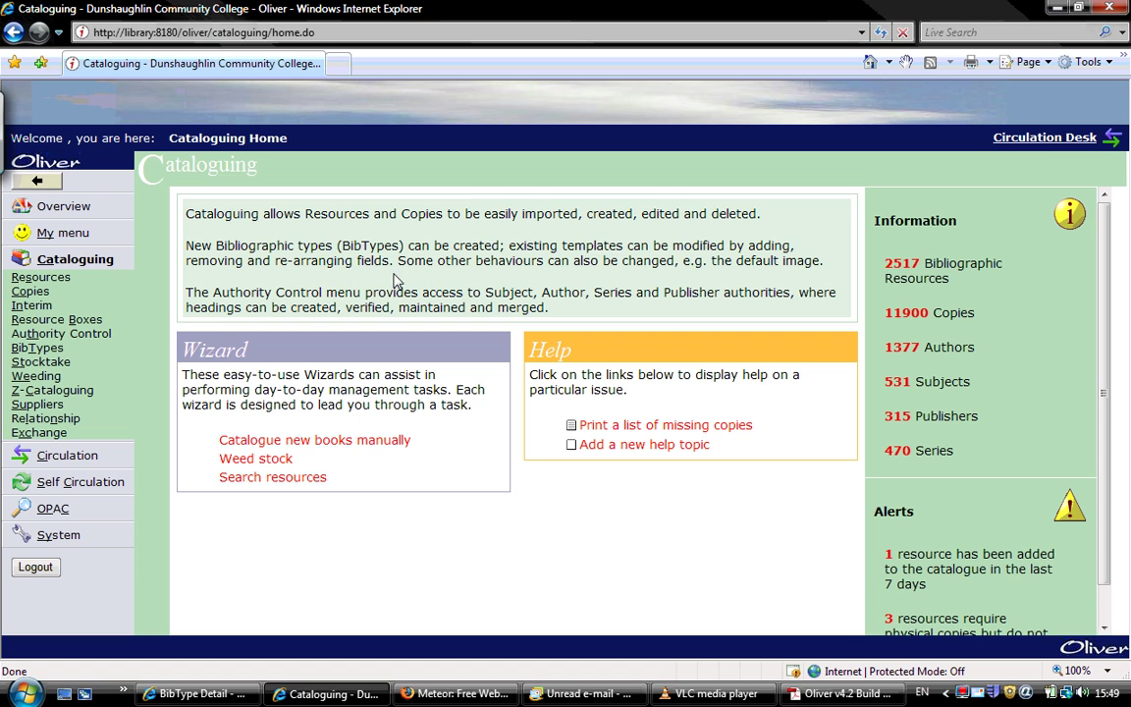
Step: List the catalogue's resources and open the Resources actions dropdown
click(71, 284)
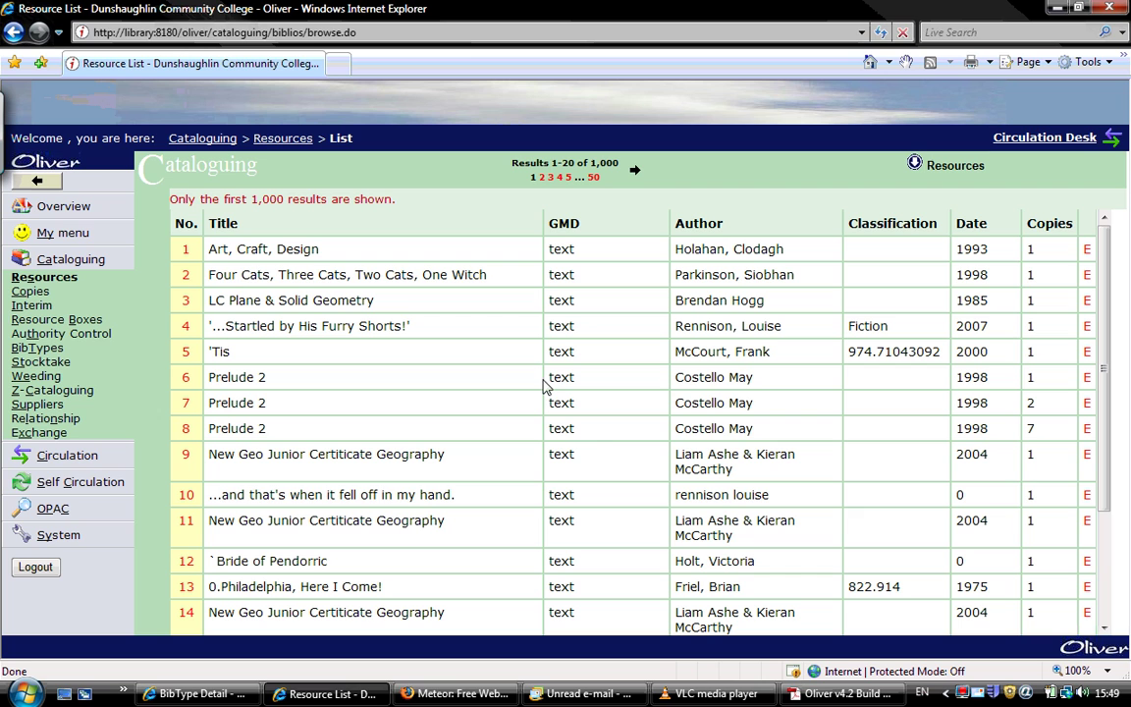
click(949, 167)
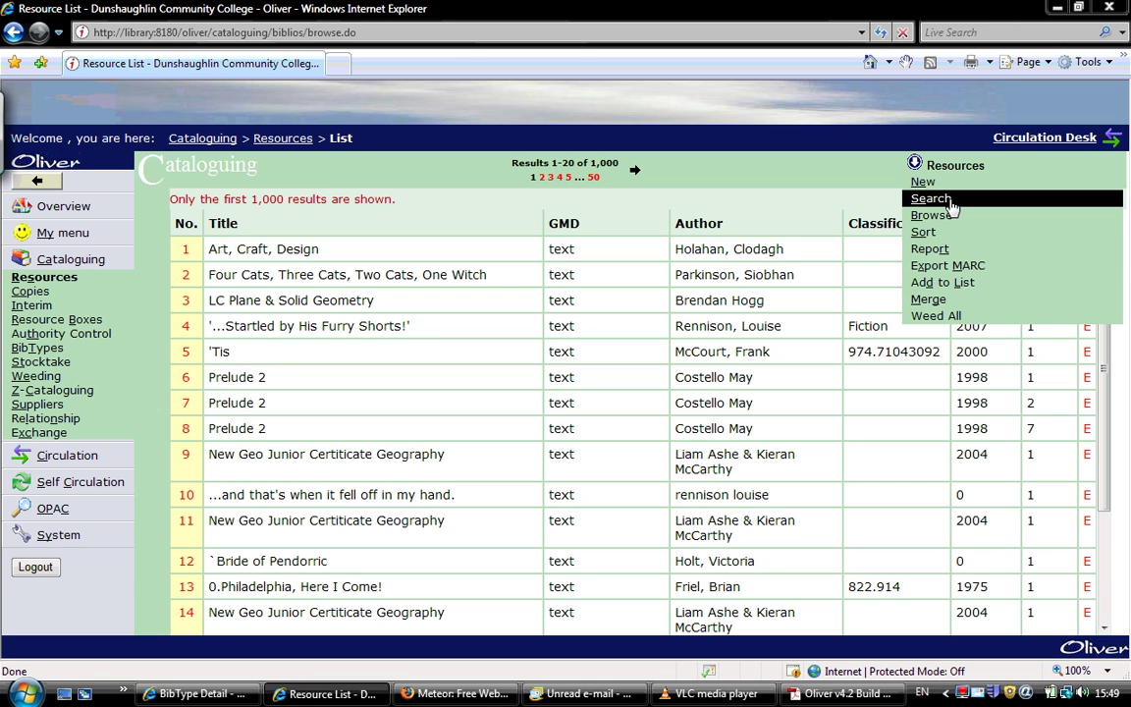
click(930, 199)
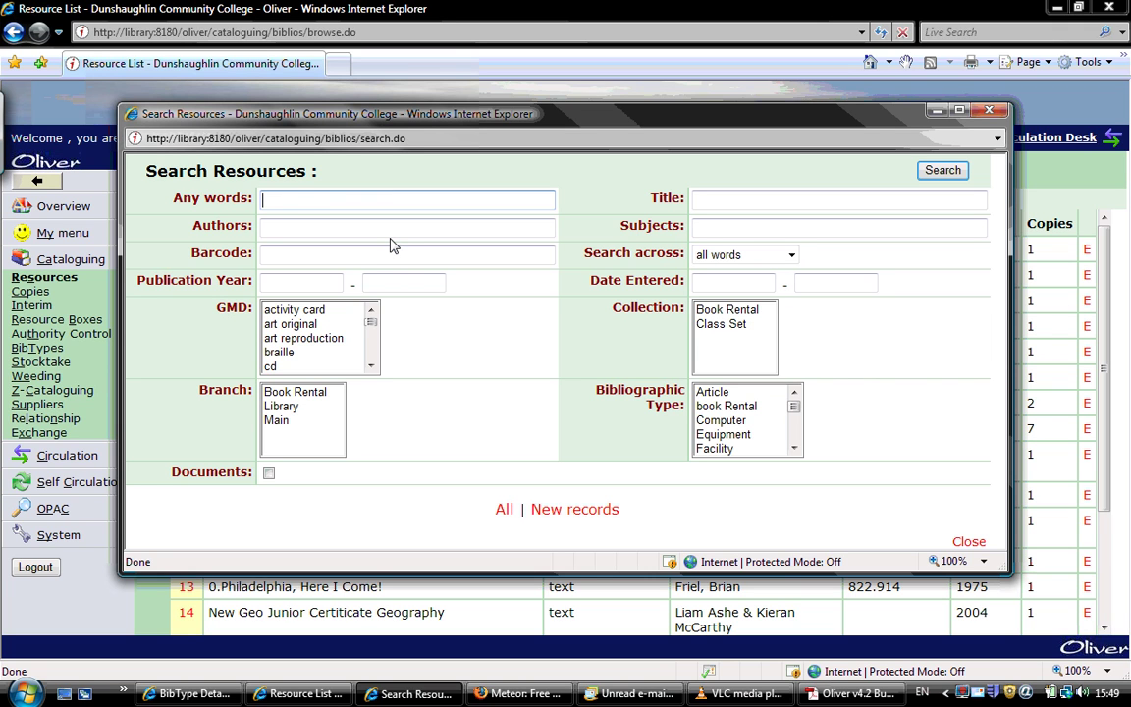
text(9780717140022)
key(Return)
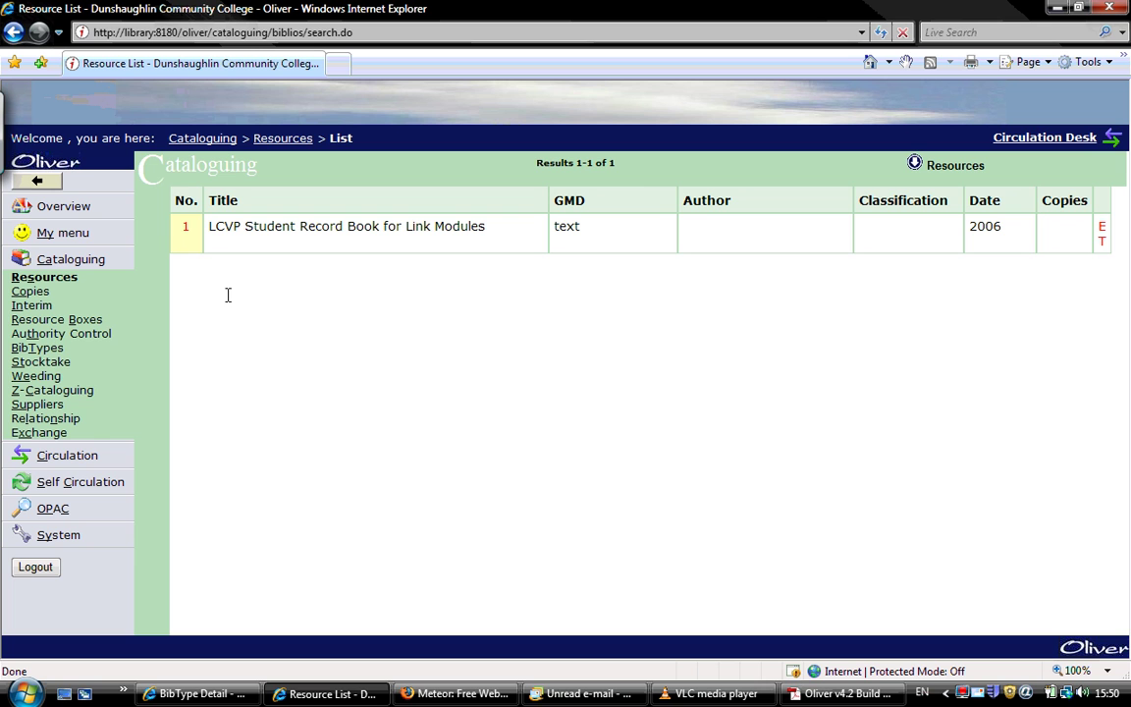
click(185, 234)
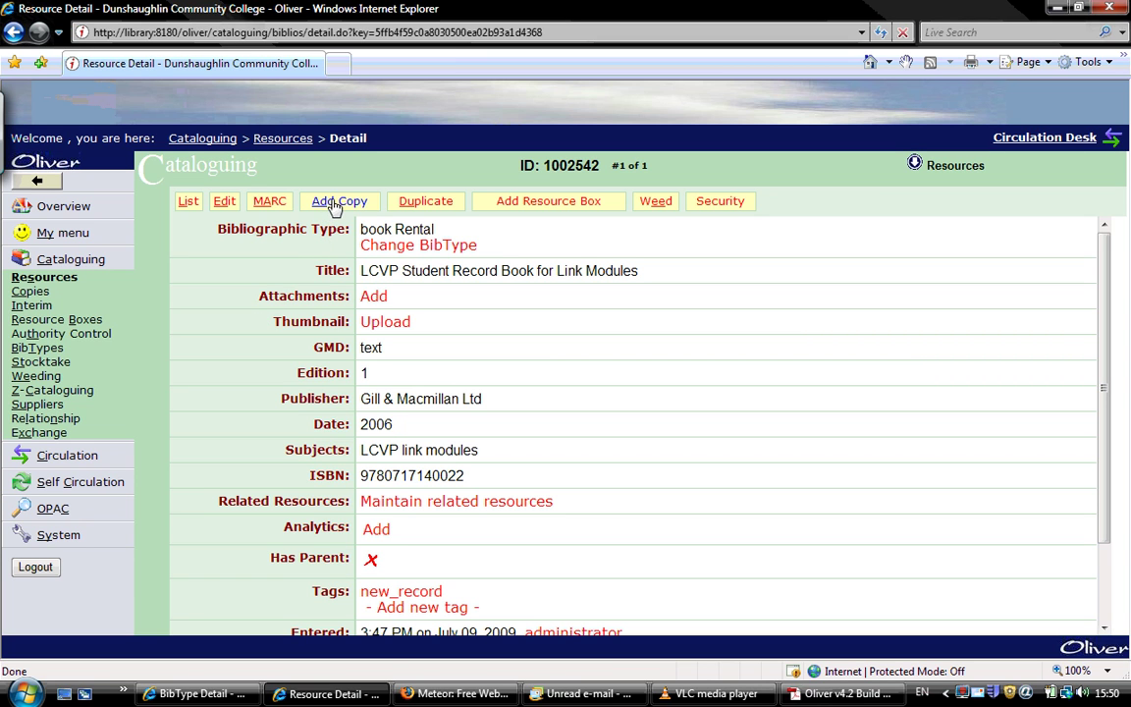
Step: Open the Add Copy dialog for the LCVP Student Record Book resource
click(333, 202)
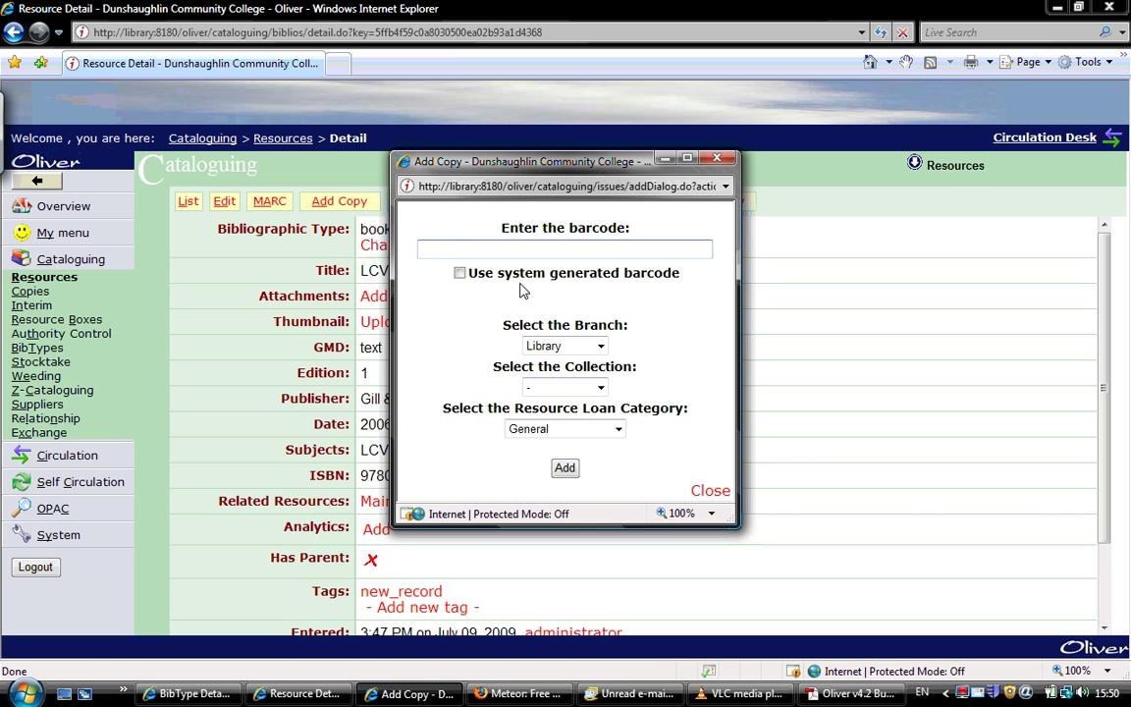
Step: Add a copy with barcode 30000, with Book Rental as branch, collection and loan category
text(30000)
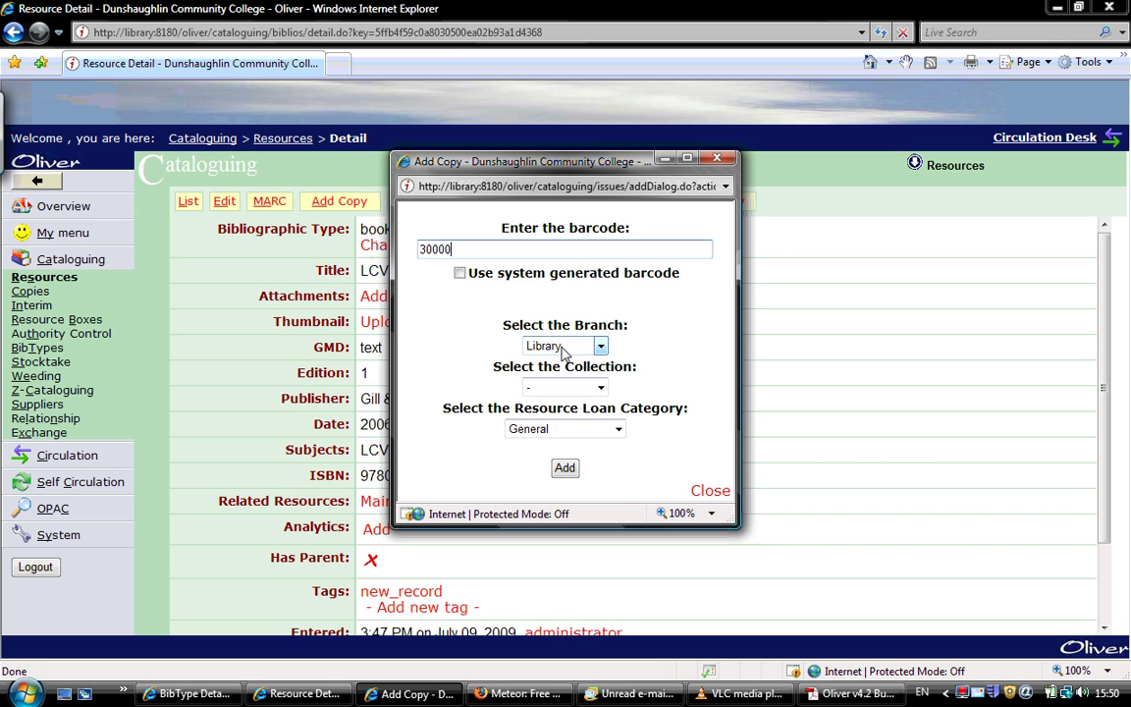
click(562, 349)
click(565, 379)
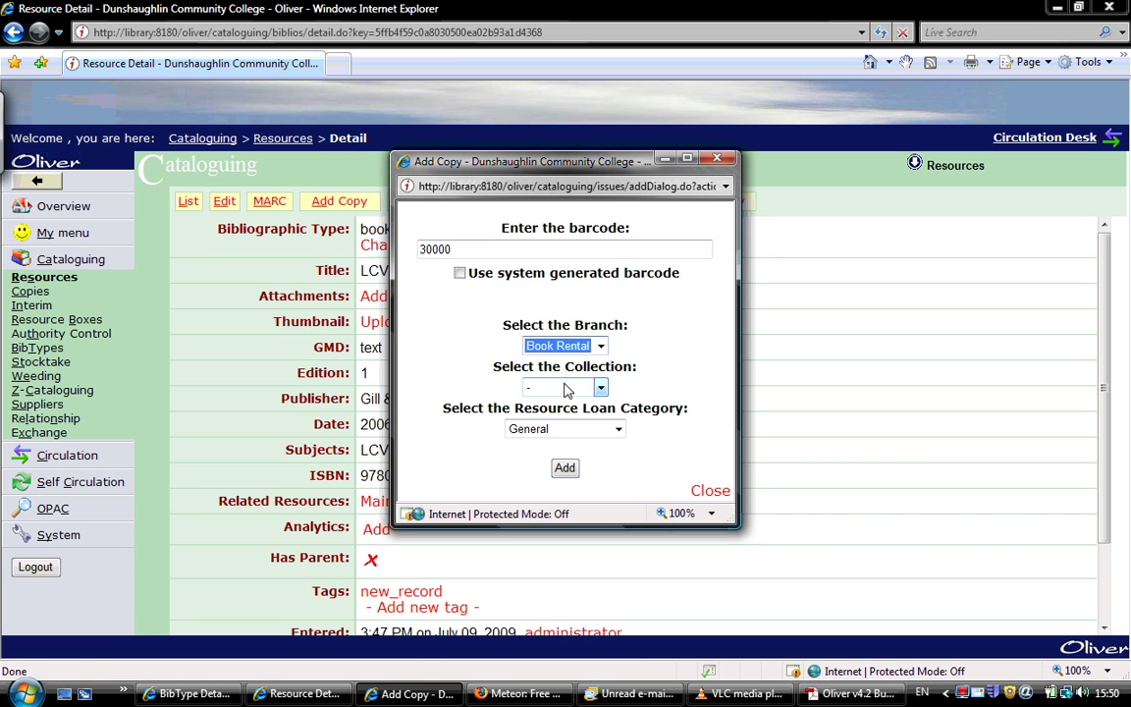
click(565, 389)
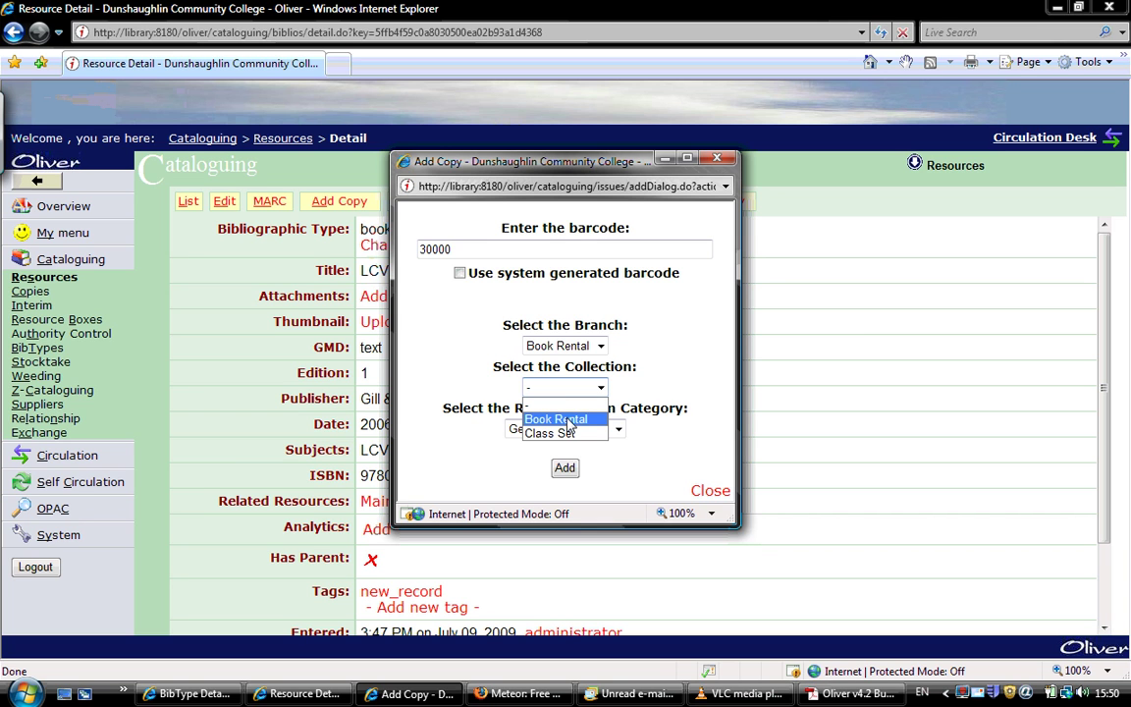
click(570, 420)
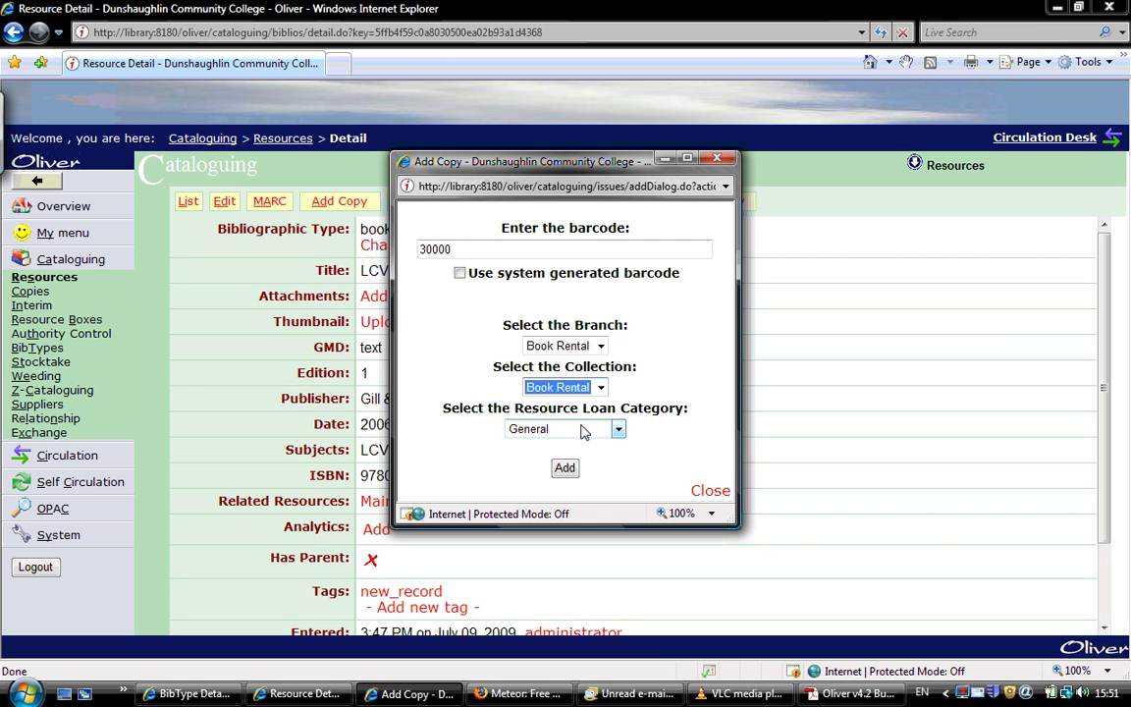
click(582, 430)
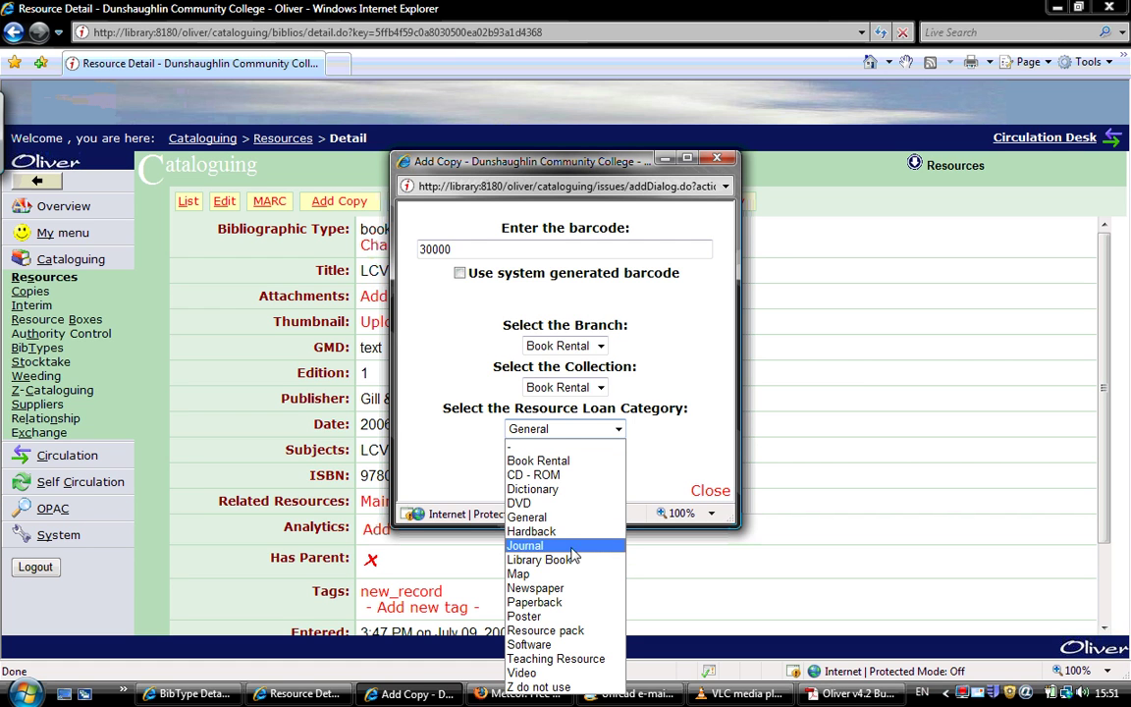
click(567, 461)
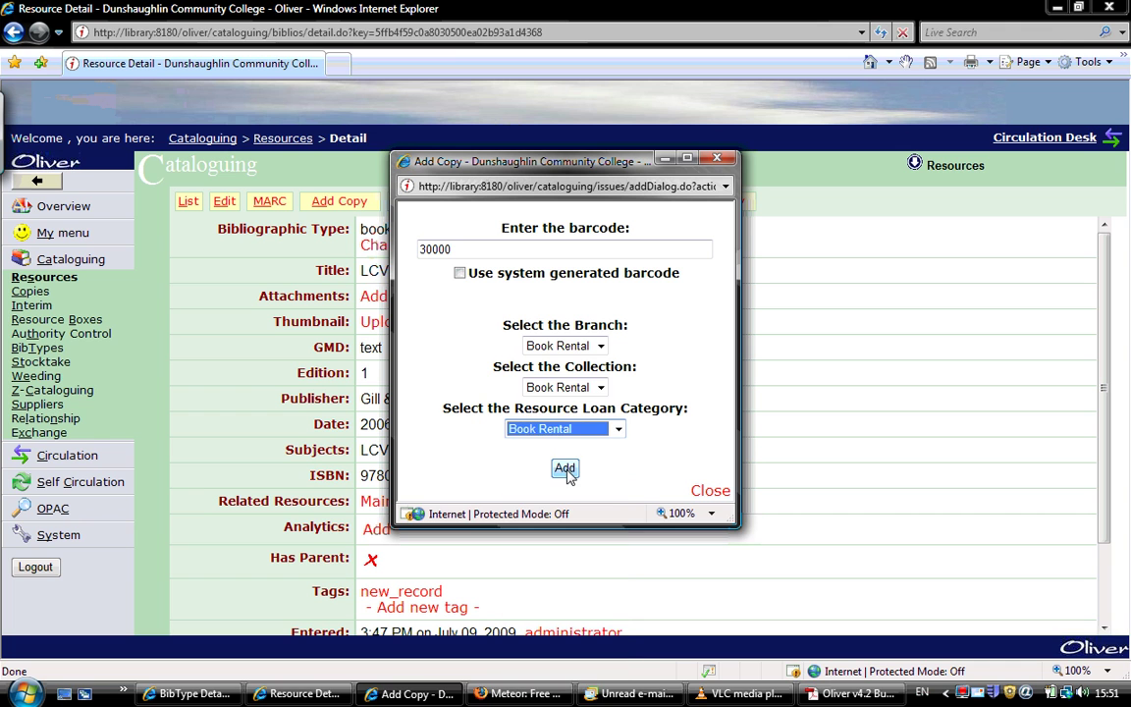
click(565, 468)
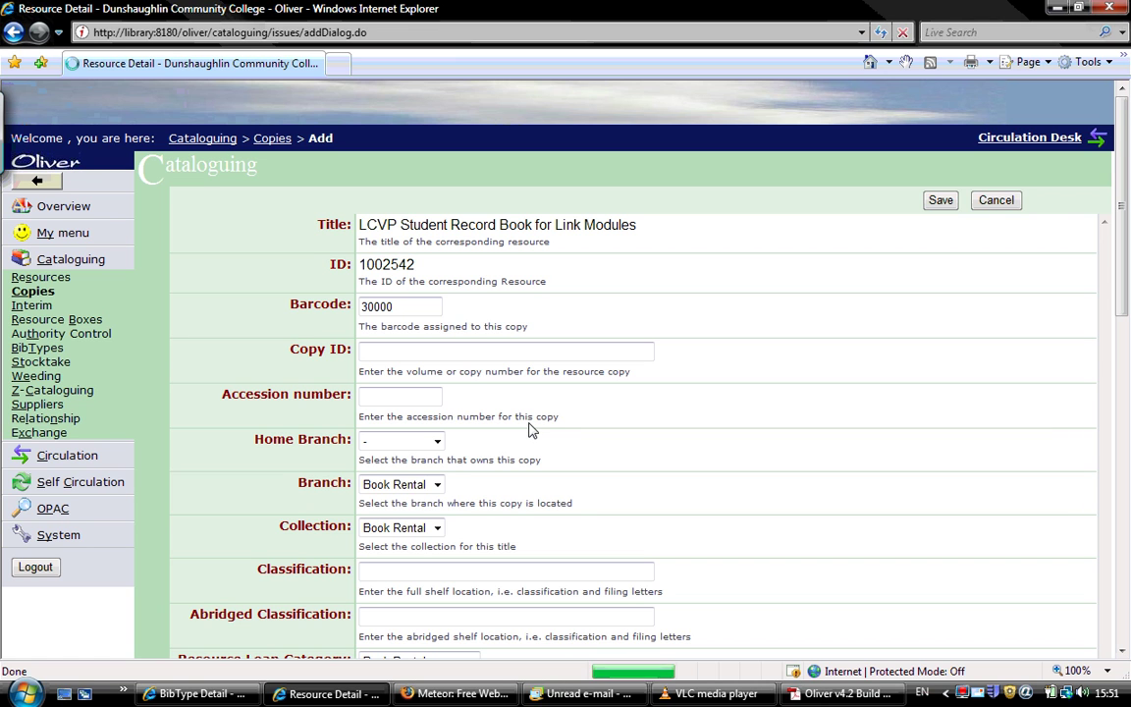
Step: Set the copy's home branch to Book Rental and save copy 30000
click(437, 442)
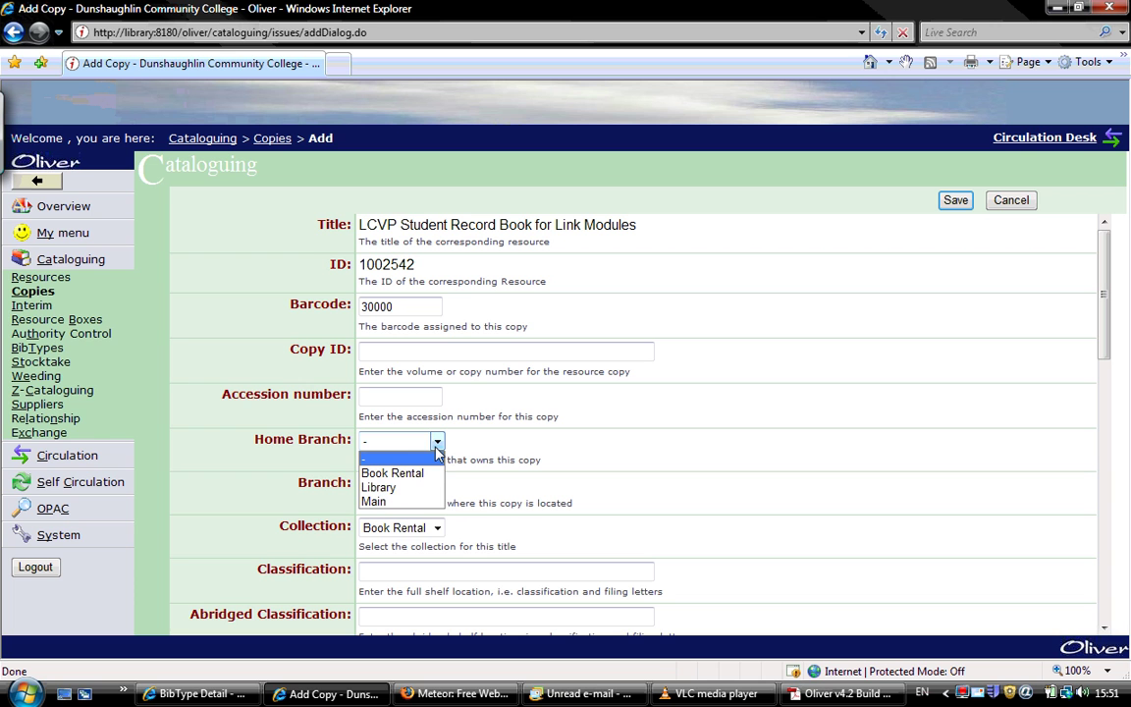
click(436, 473)
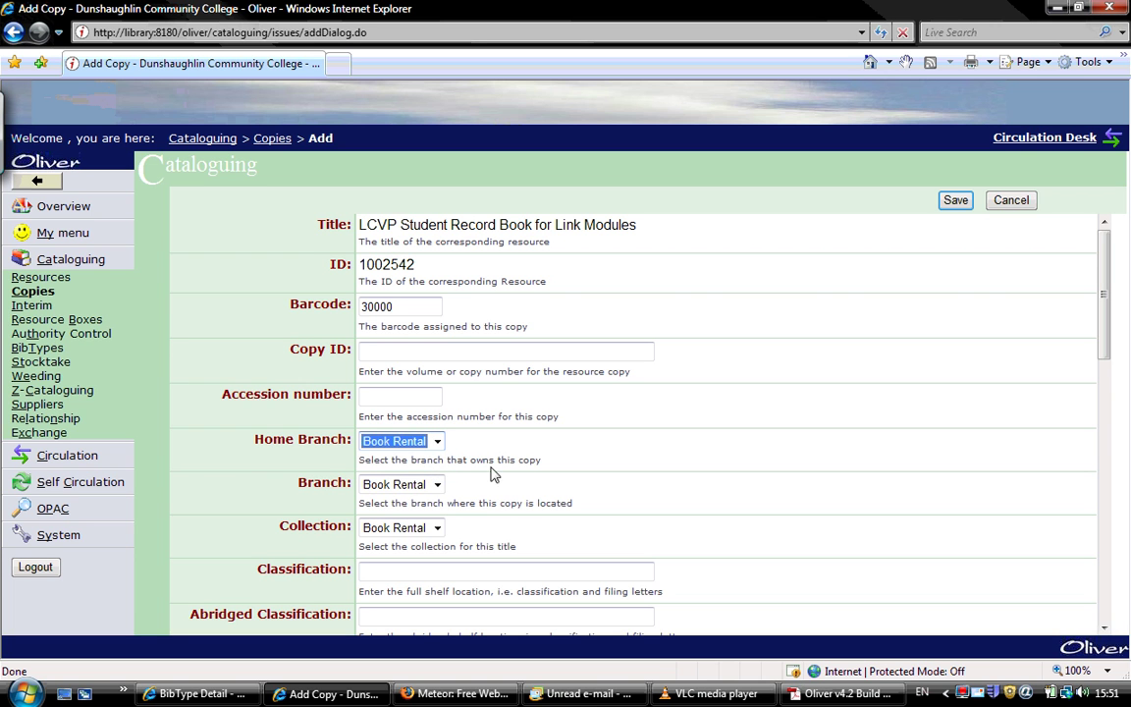
drag(1105, 355, 1126, 405)
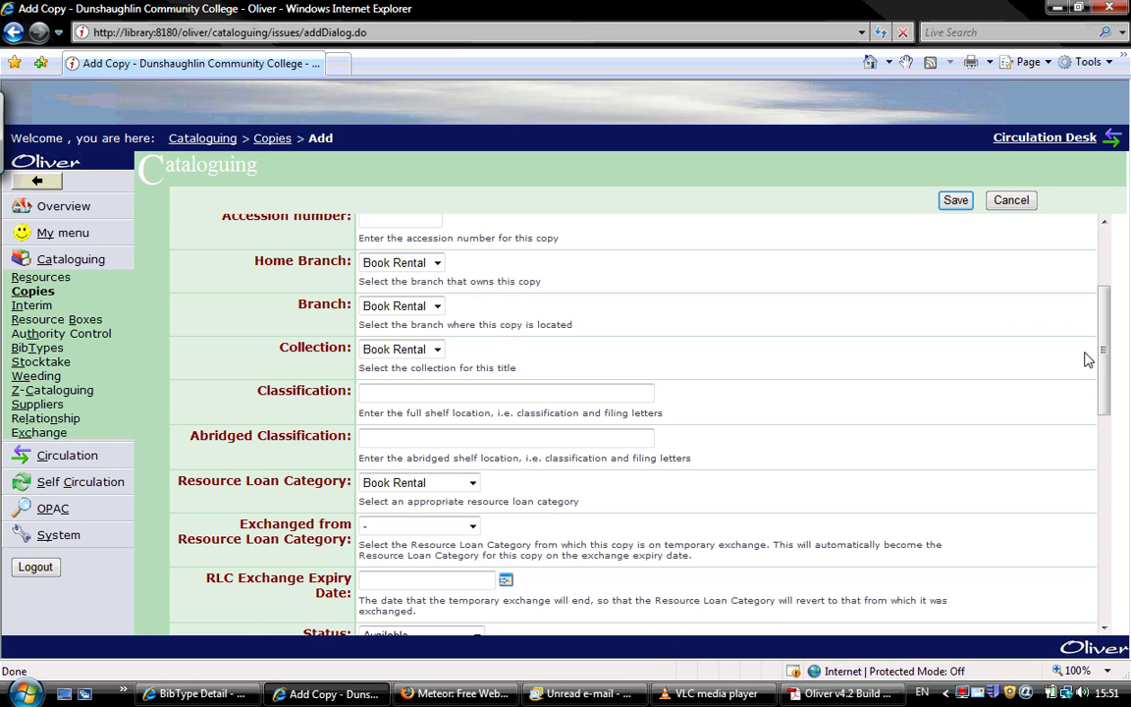
drag(1100, 358, 1103, 278)
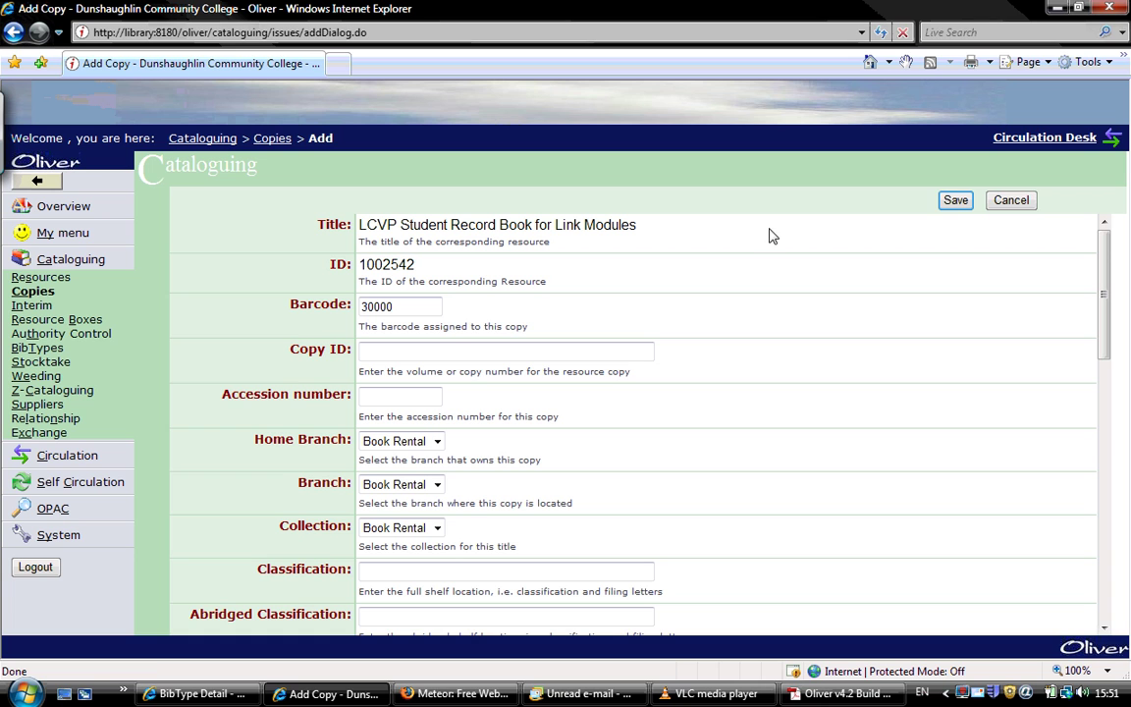
click(955, 202)
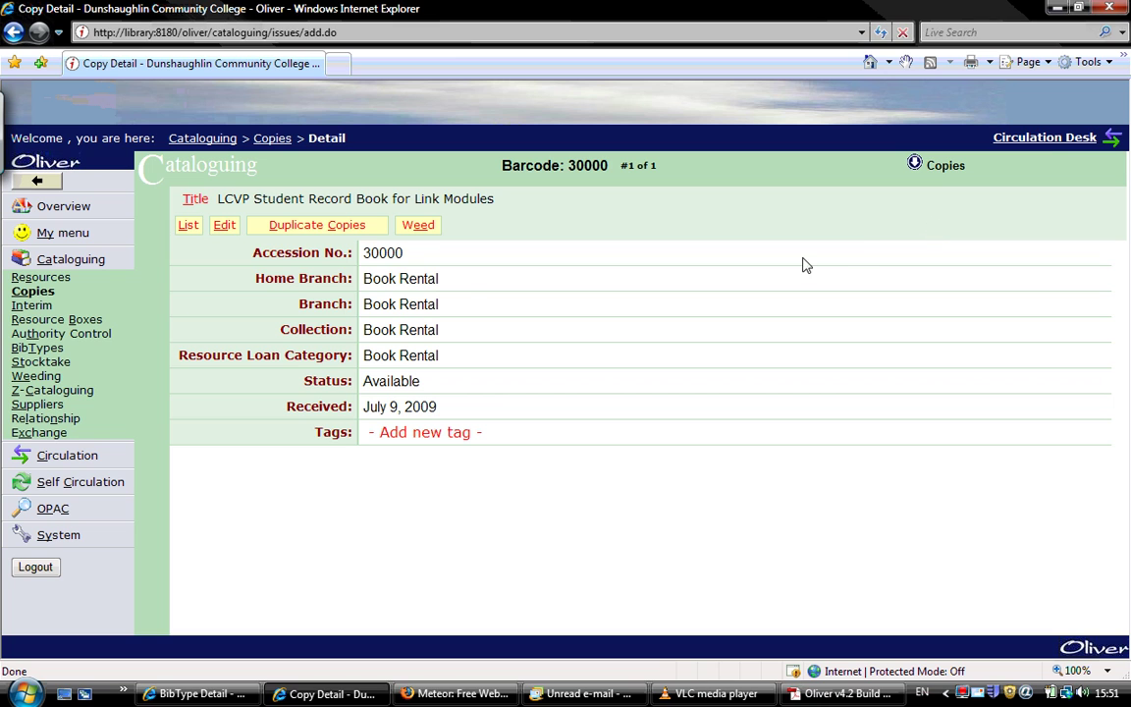
Step: Start Duplicate Copies and scan barcodes 30001, 30002, 30004, 30005 and 30006
click(321, 229)
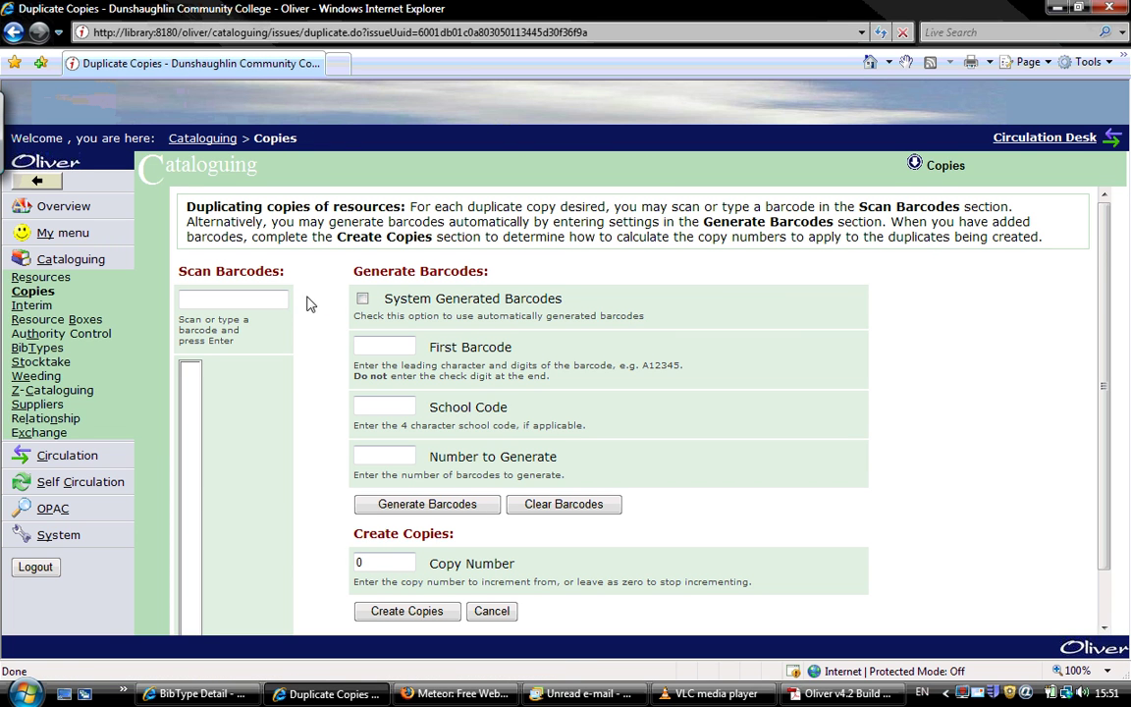
click(262, 297)
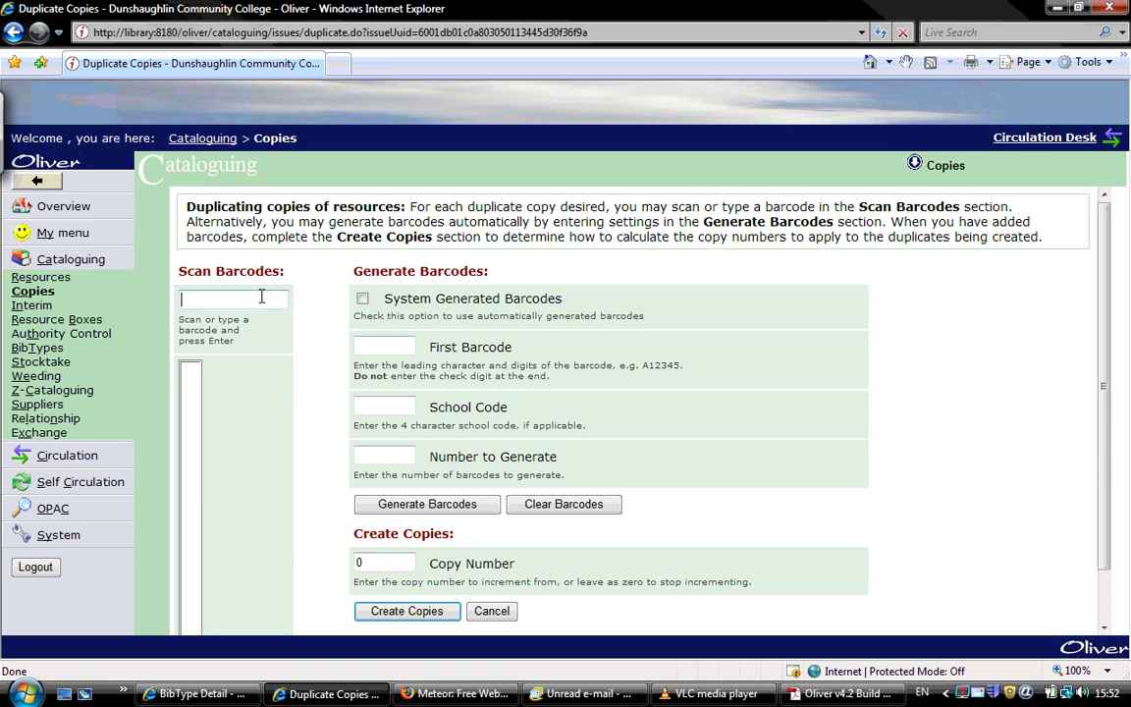
text(30001)
key(Return)
text(30002)
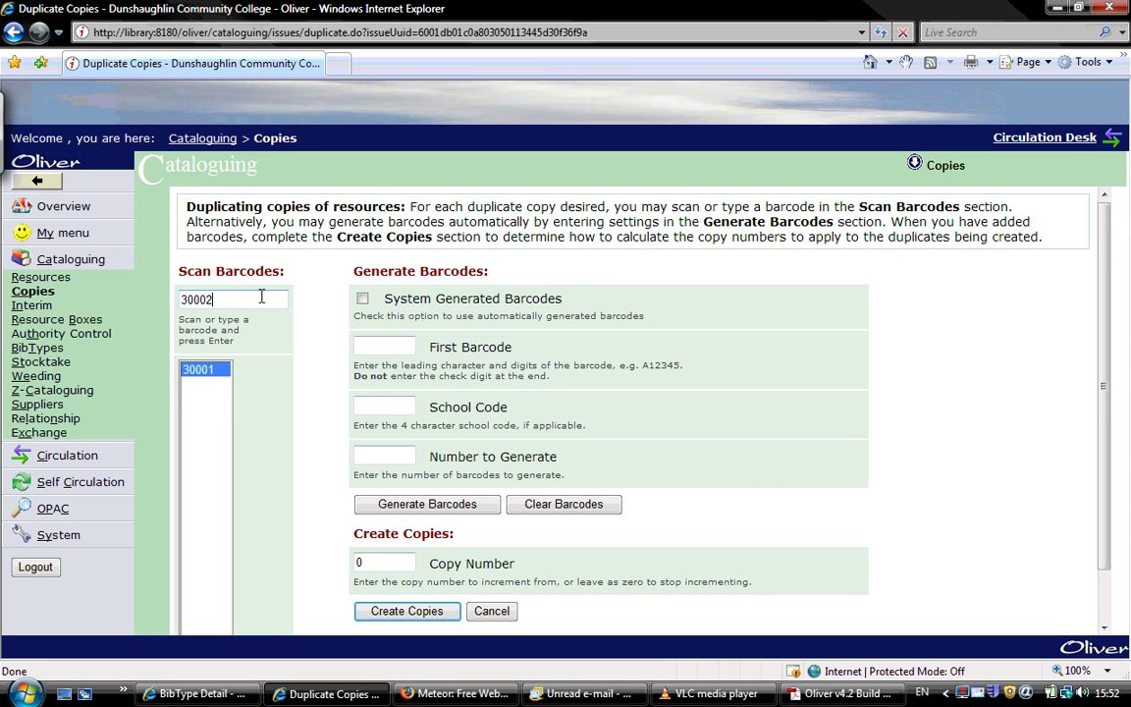
key(Return)
text(3000)
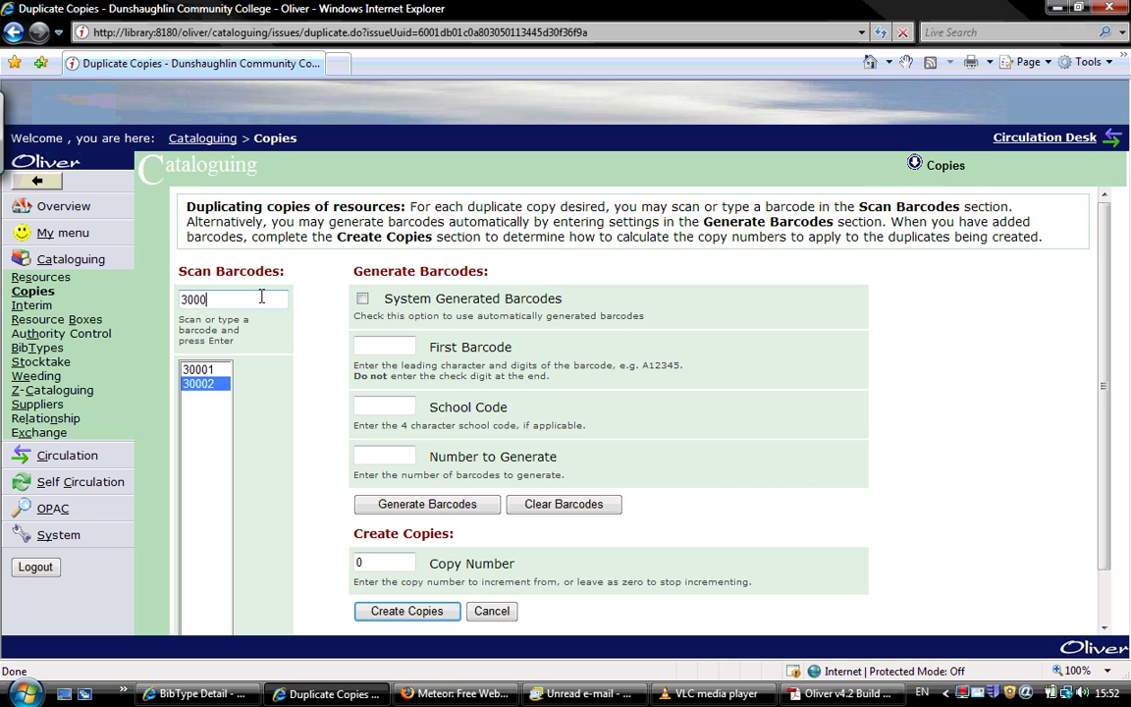
text(4)
key(Return)
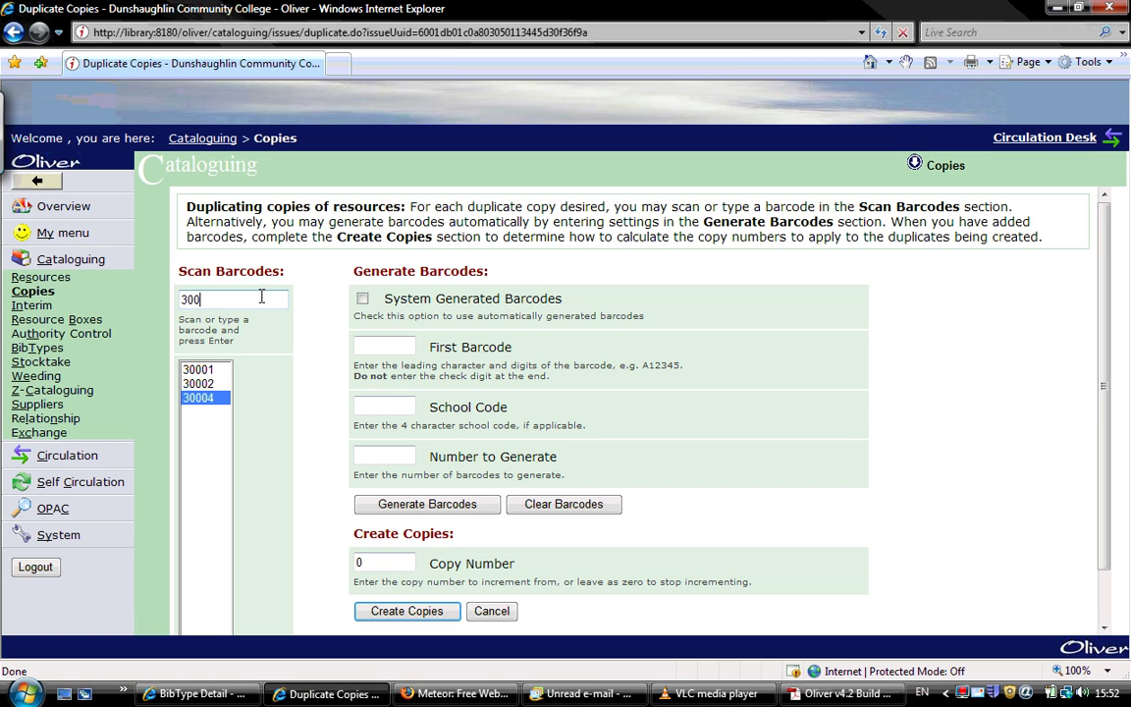
text(05)
key(Return)
text(3)
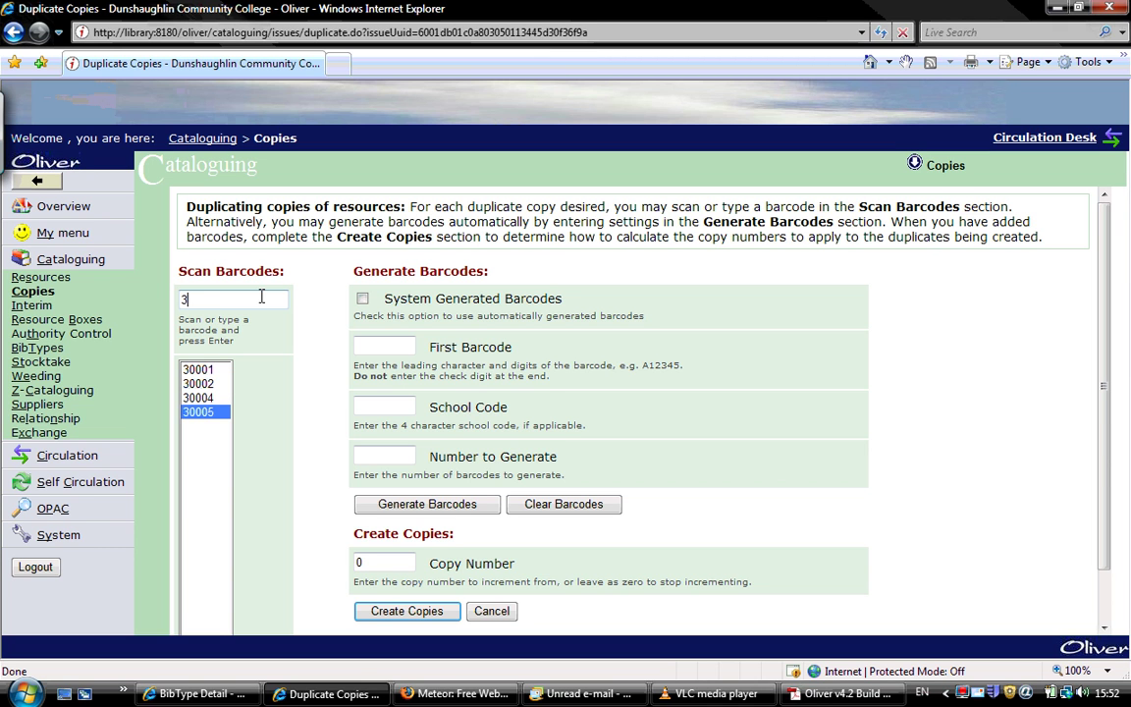
text(0006)
key(Return)
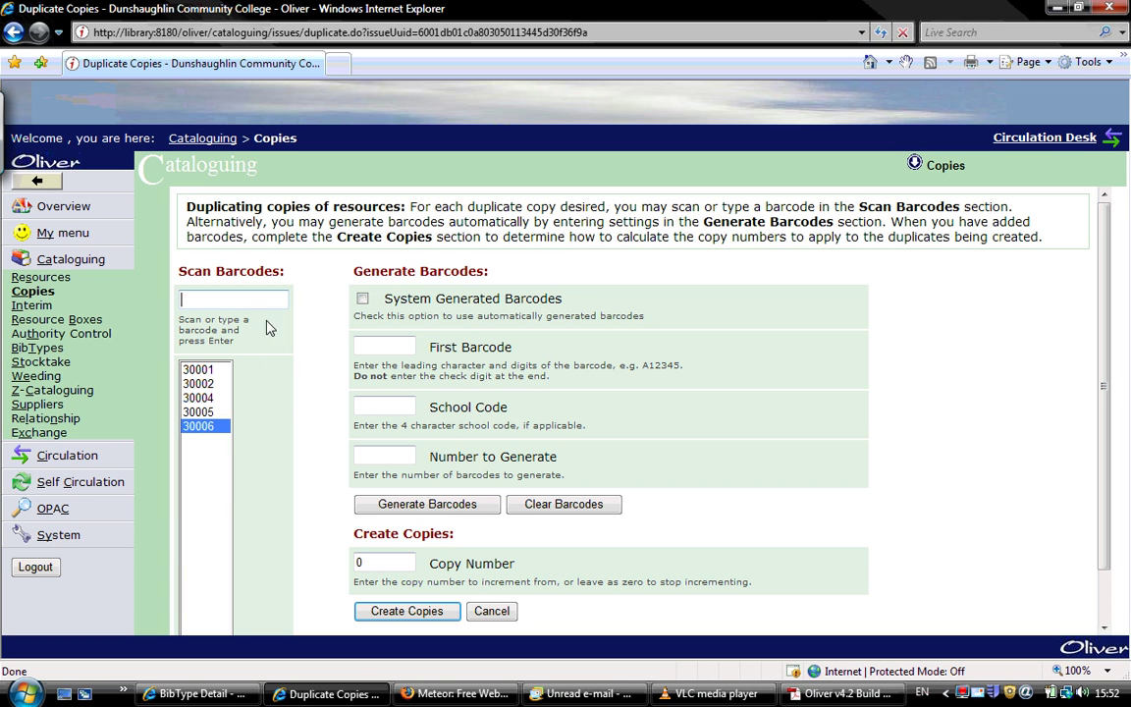
Step: Create the duplicate copies for the five scanned barcodes
click(406, 611)
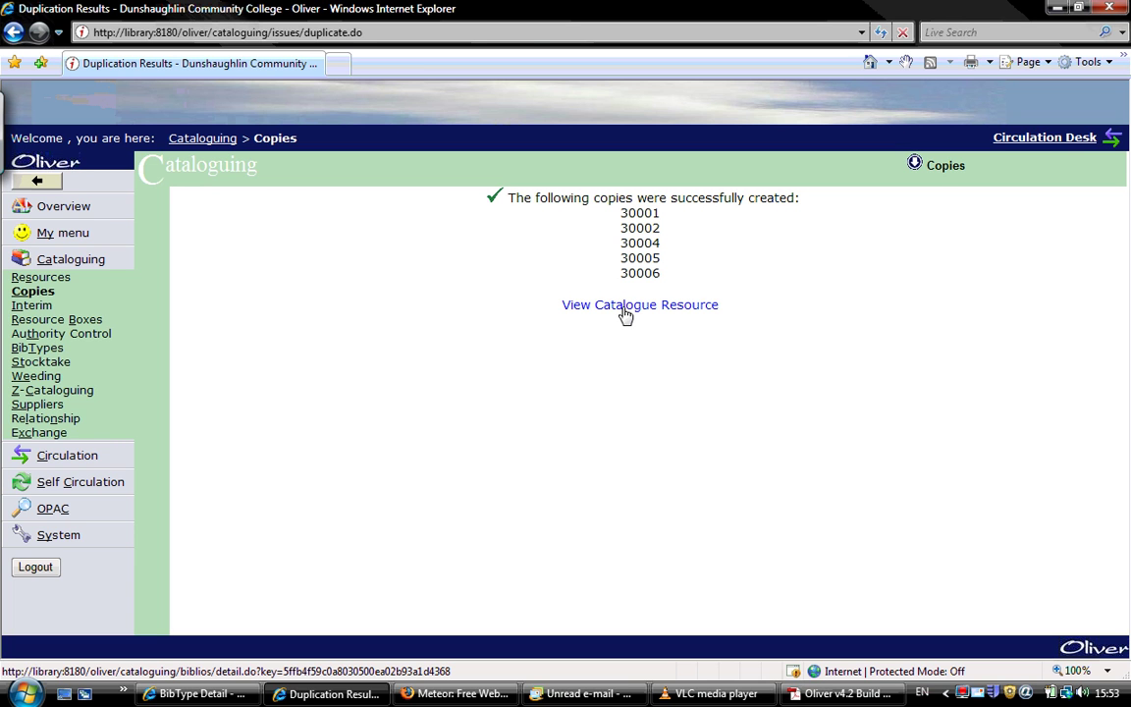
Step: Return to the LCVP resource detail, dismissing the Add Copy popup without adding
click(626, 306)
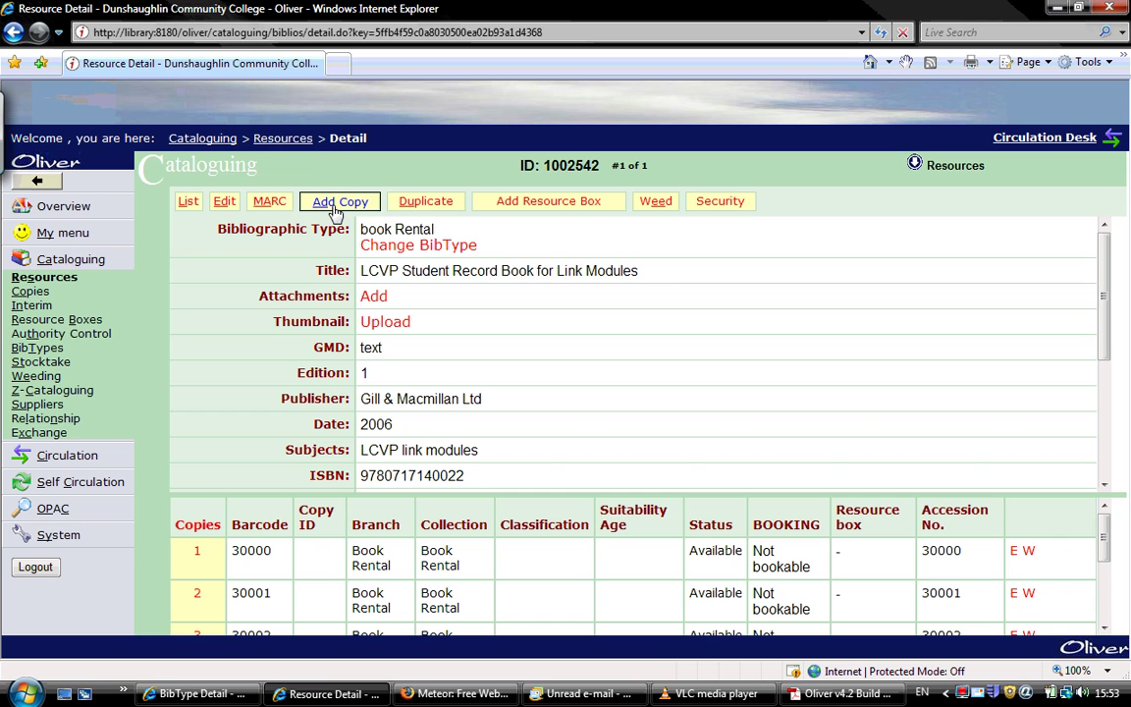
click(332, 208)
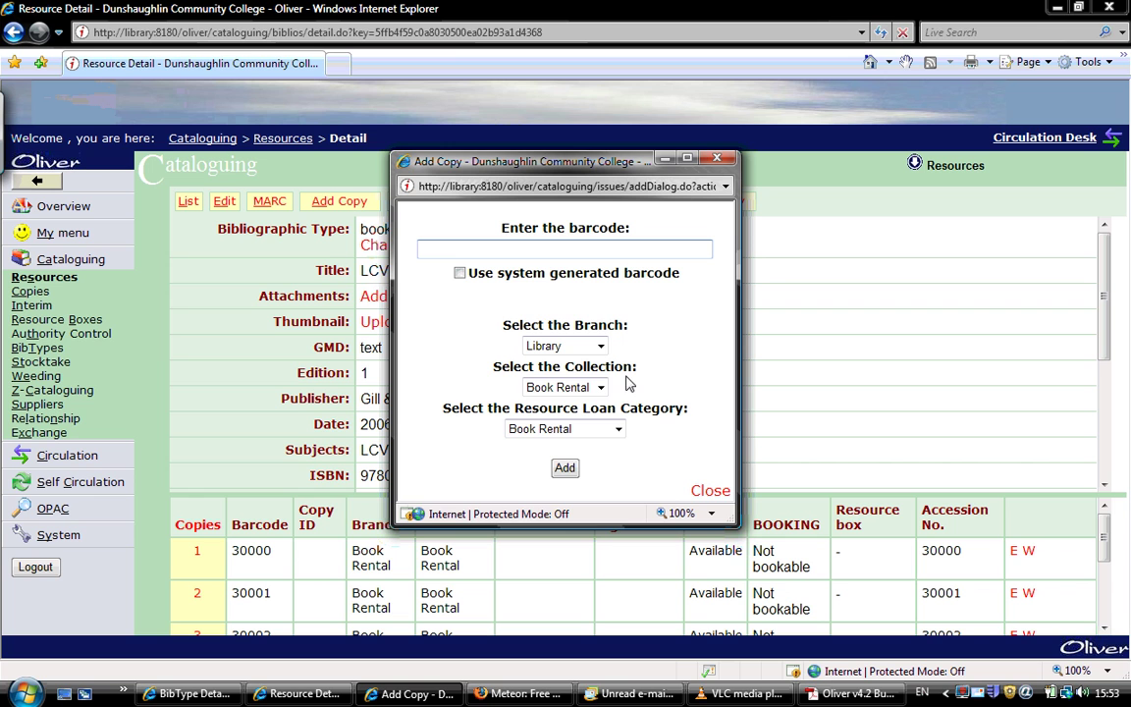
click(714, 157)
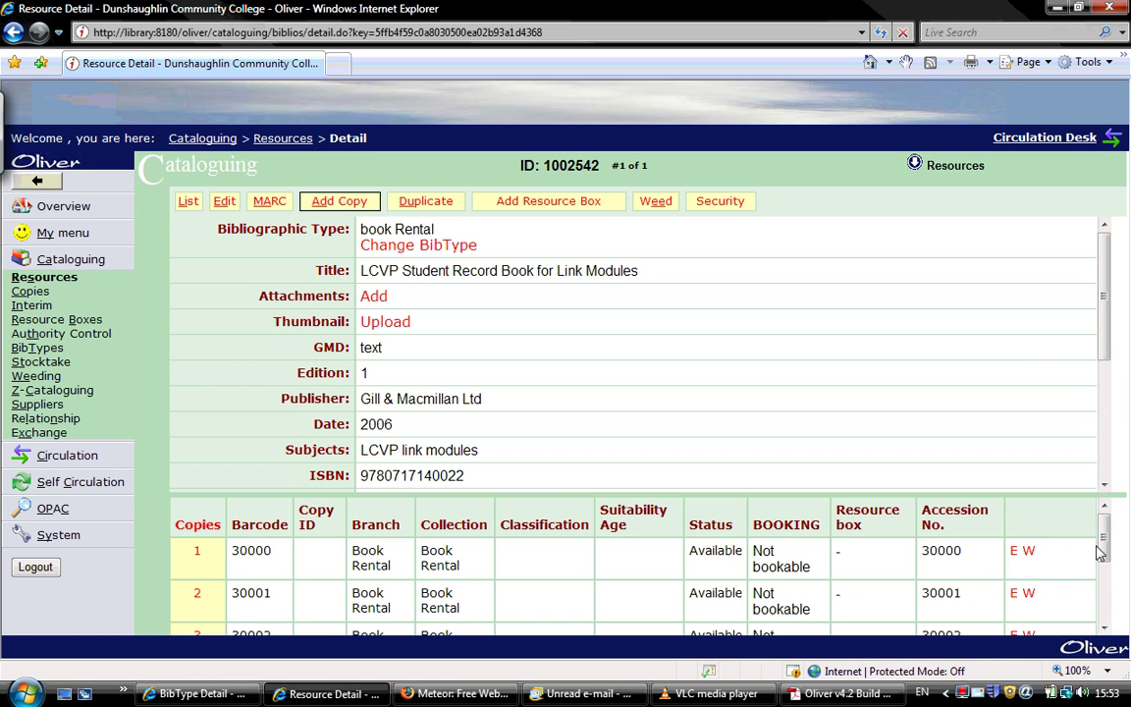
Step: Scroll the copies table and open the full Copy List for the LCVP record
drag(1105, 547, 1106, 515)
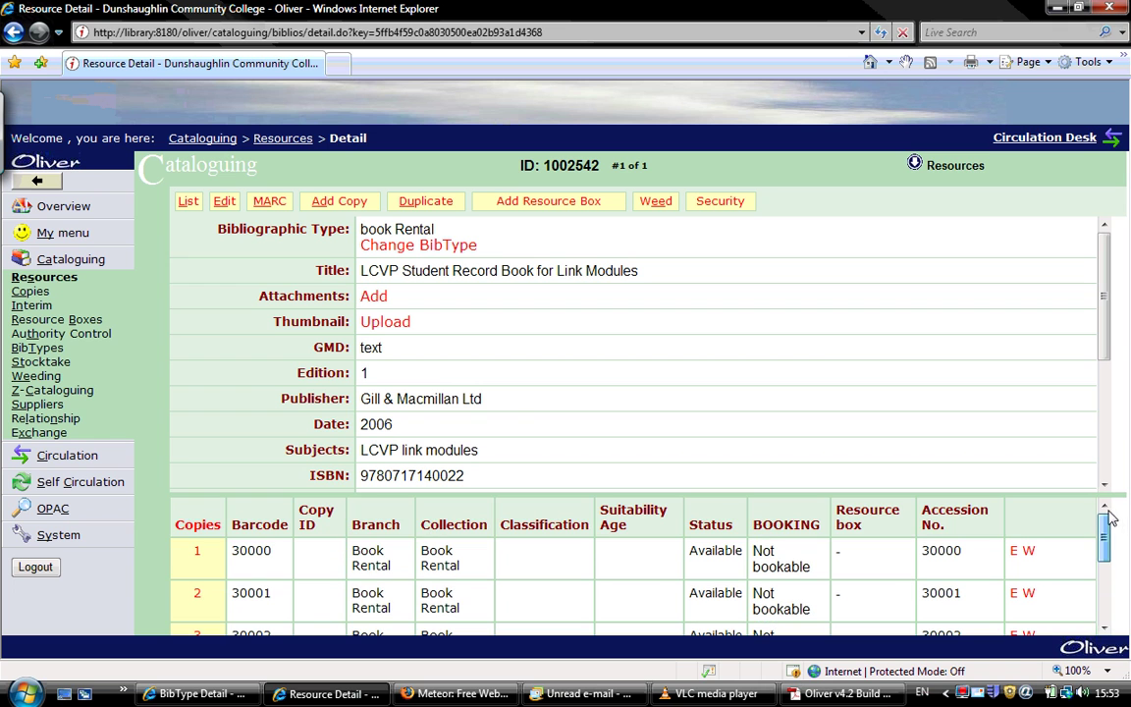
click(216, 529)
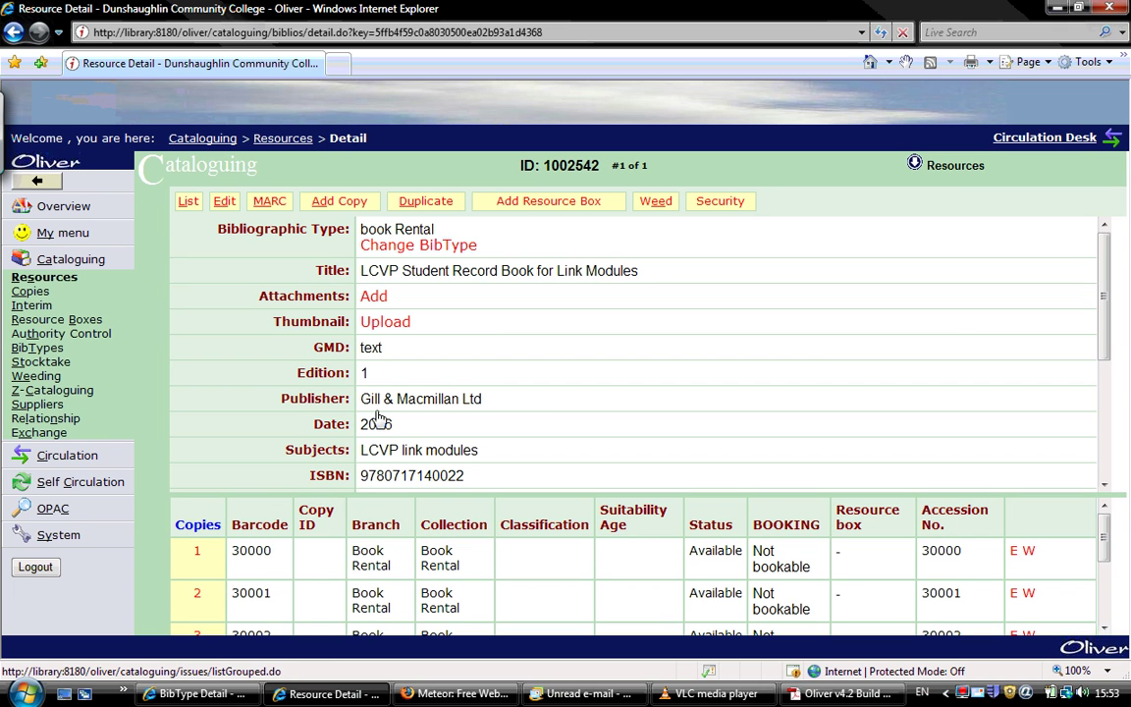